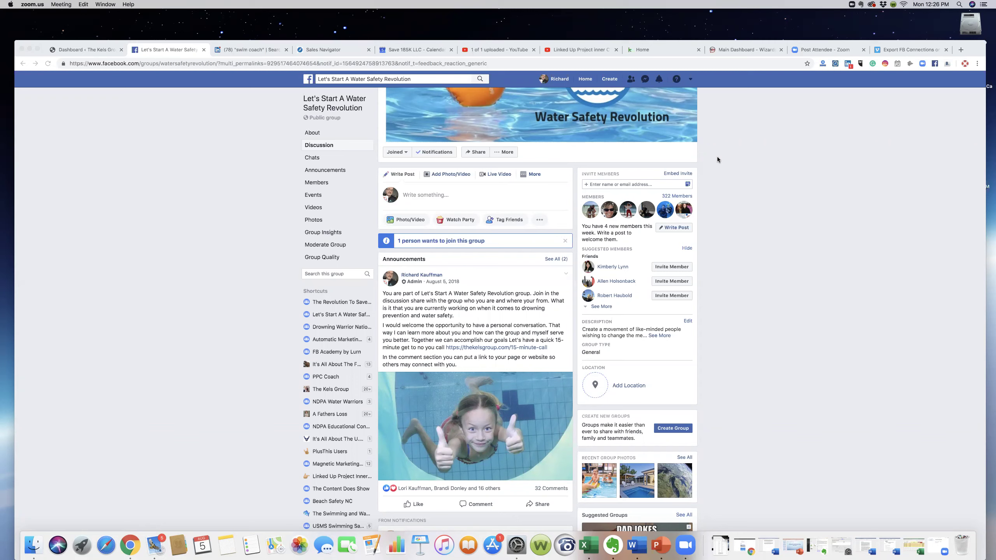
Open the account menu's Settings and go to the Your Facebook Information section
{"action": "left_click", "coordinate": [691, 81]}
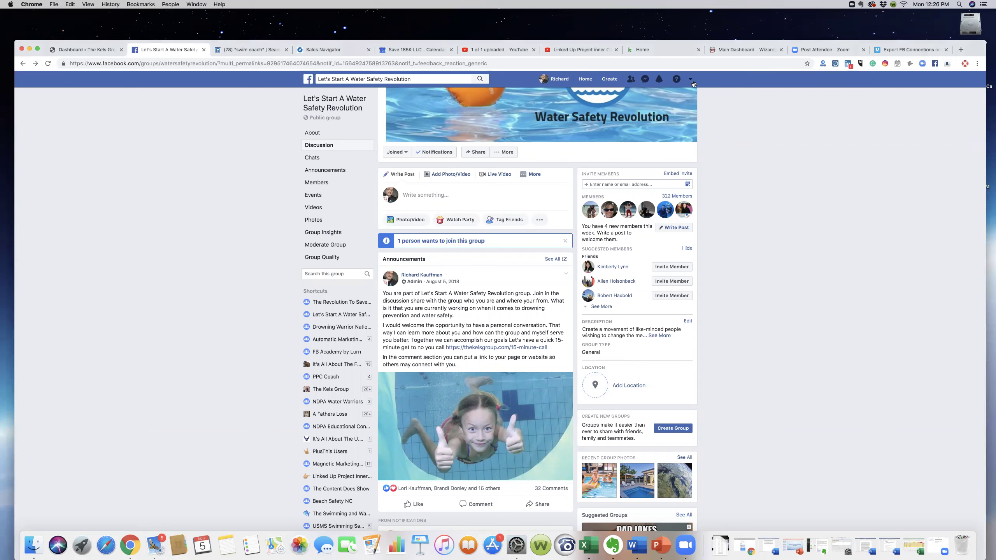
{"action": "left_click", "coordinate": [691, 81]}
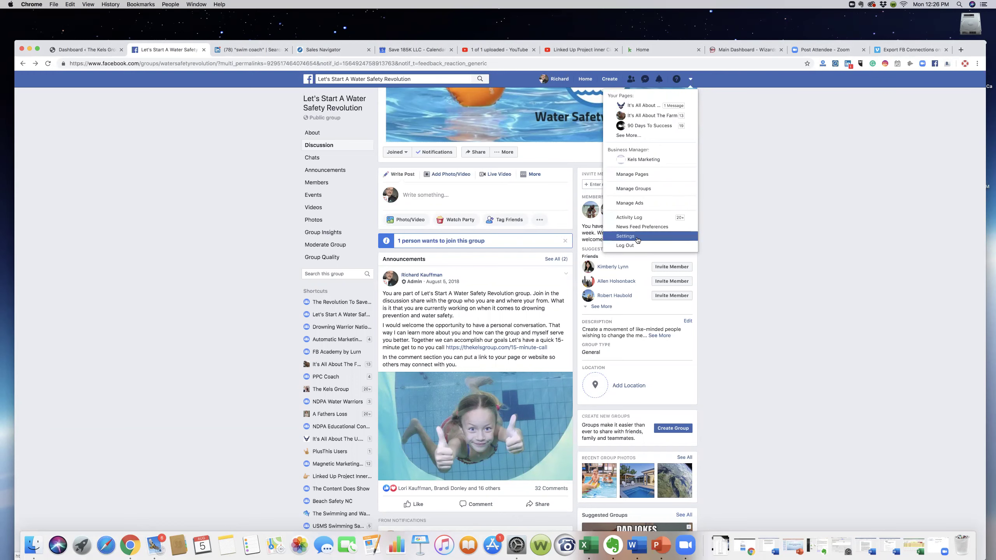
{"action": "left_click", "coordinate": [637, 239]}
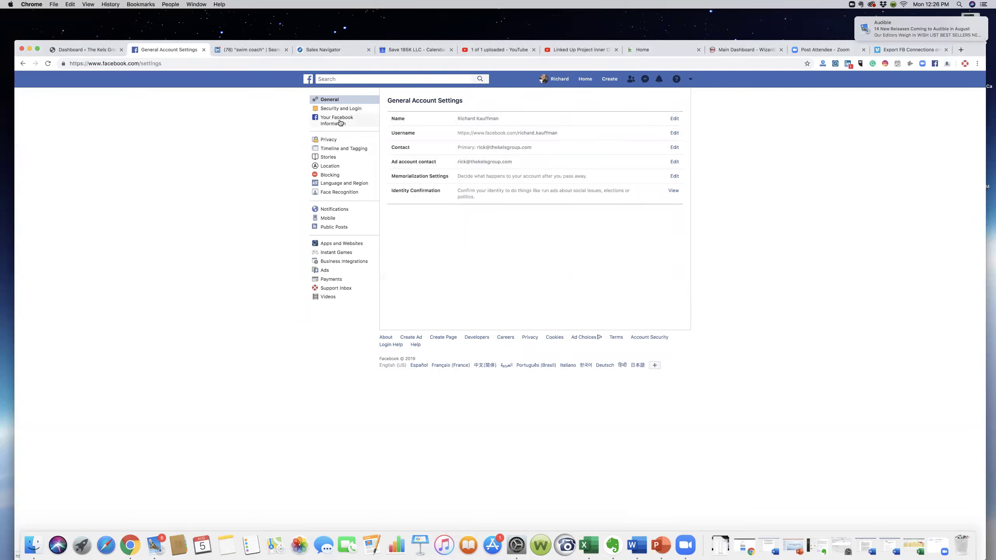
{"action": "left_click", "coordinate": [341, 122]}
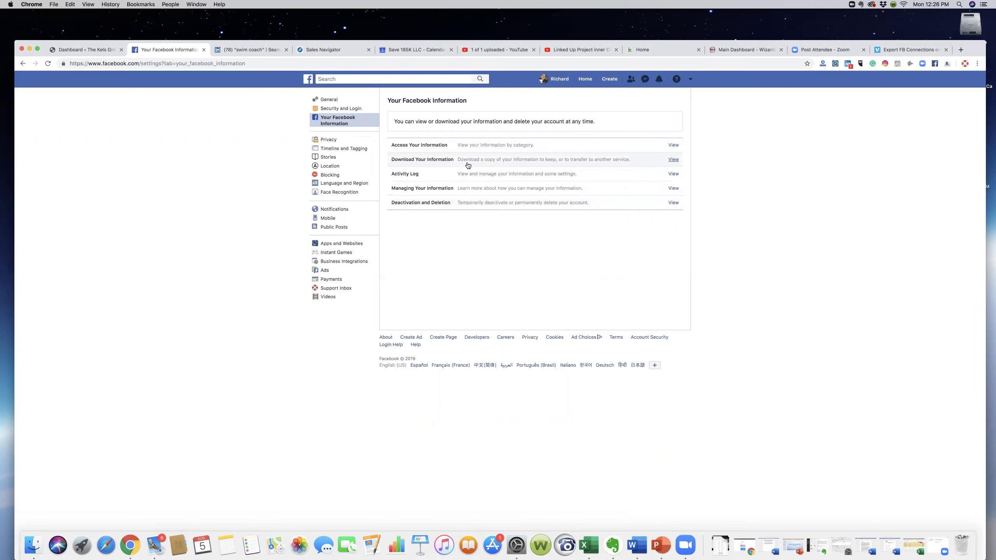
On Download Your Information, deselect all categories and check only Friends
{"action": "left_click", "coordinate": [685, 163]}
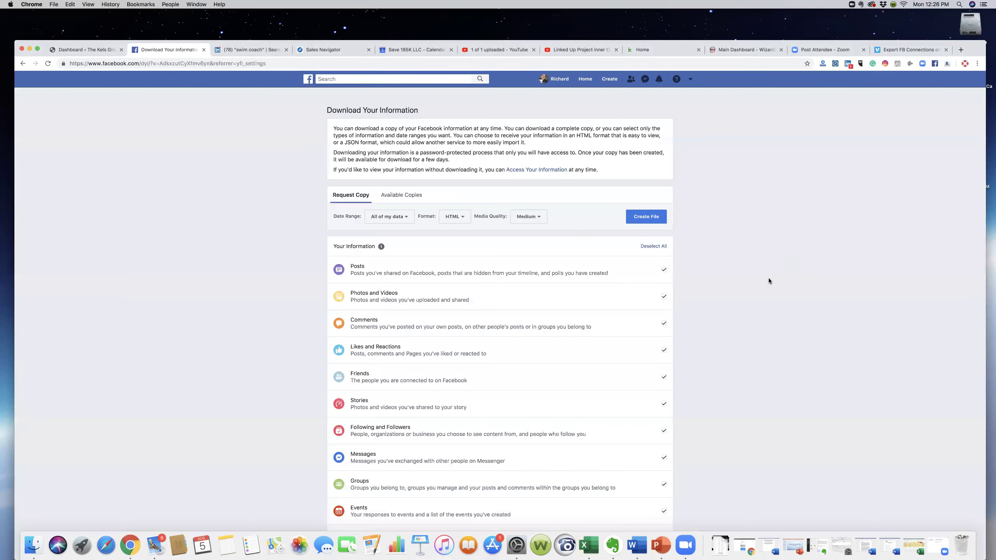
{"action": "scroll", "coordinate": [539, 380], "scroll_direction": "down", "scroll_amount": 5}
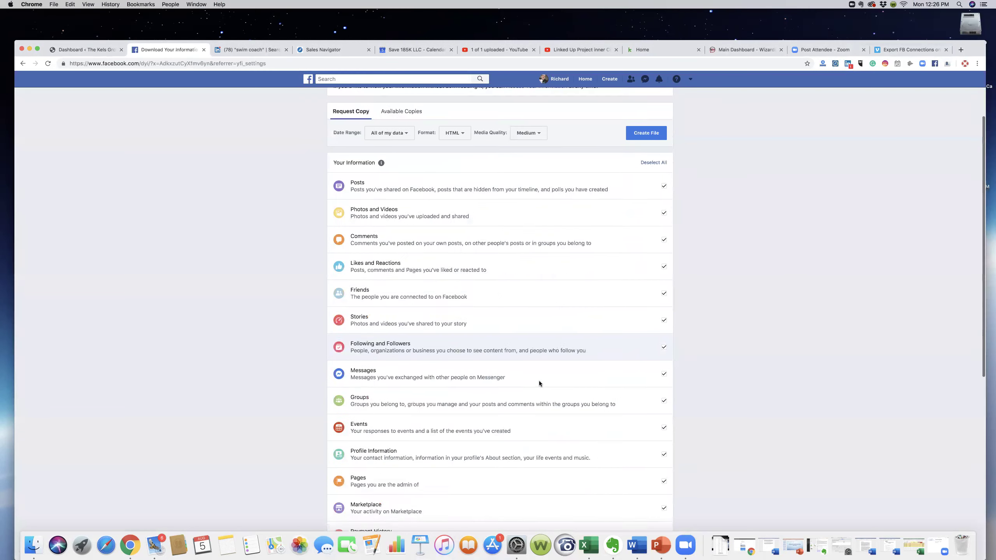
{"action": "scroll", "coordinate": [538, 381], "scroll_direction": "up", "scroll_amount": 3}
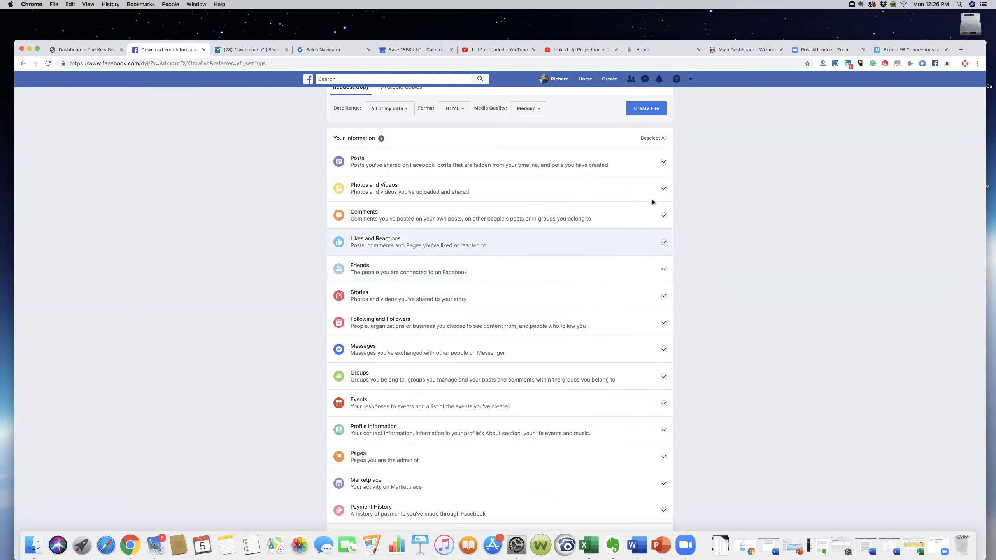
{"action": "left_click", "coordinate": [657, 138]}
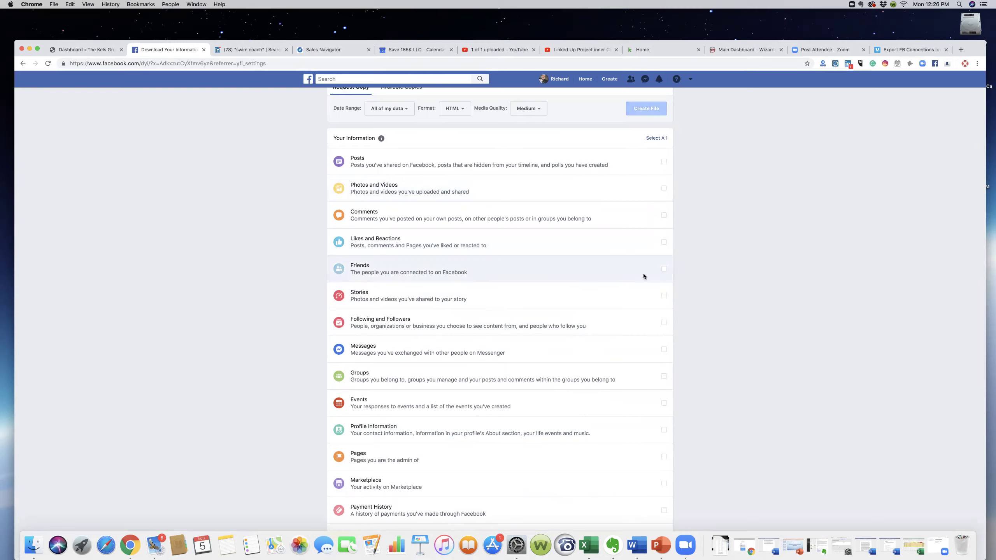
{"action": "left_click", "coordinate": [665, 271]}
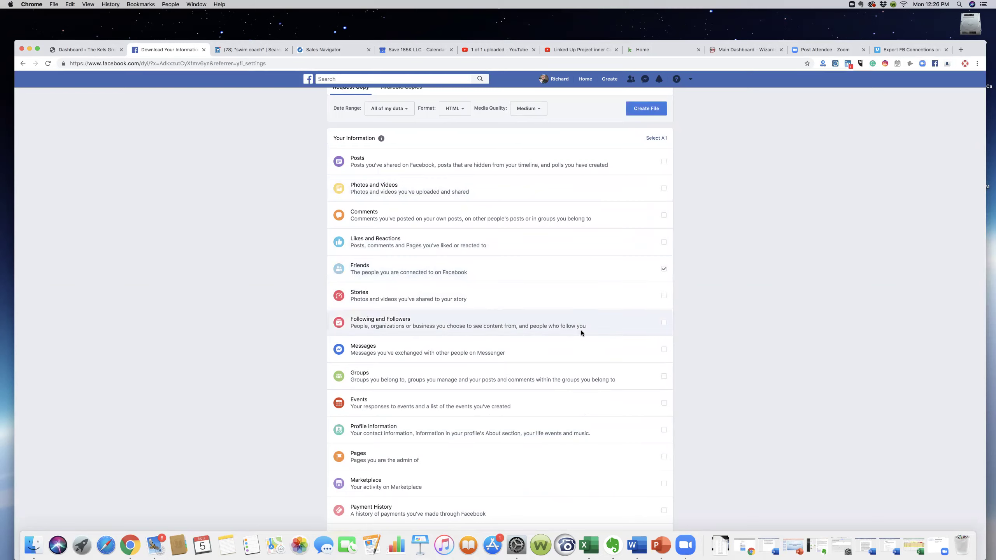
{"action": "scroll", "coordinate": [628, 345], "scroll_direction": "down", "scroll_amount": 8}
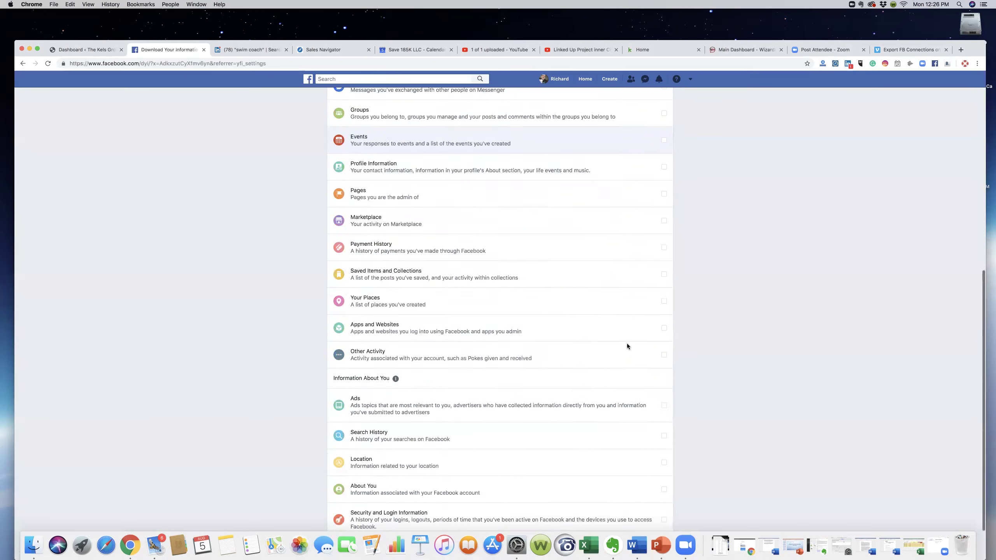
{"action": "scroll", "coordinate": [627, 343], "scroll_direction": "up", "scroll_amount": 10}
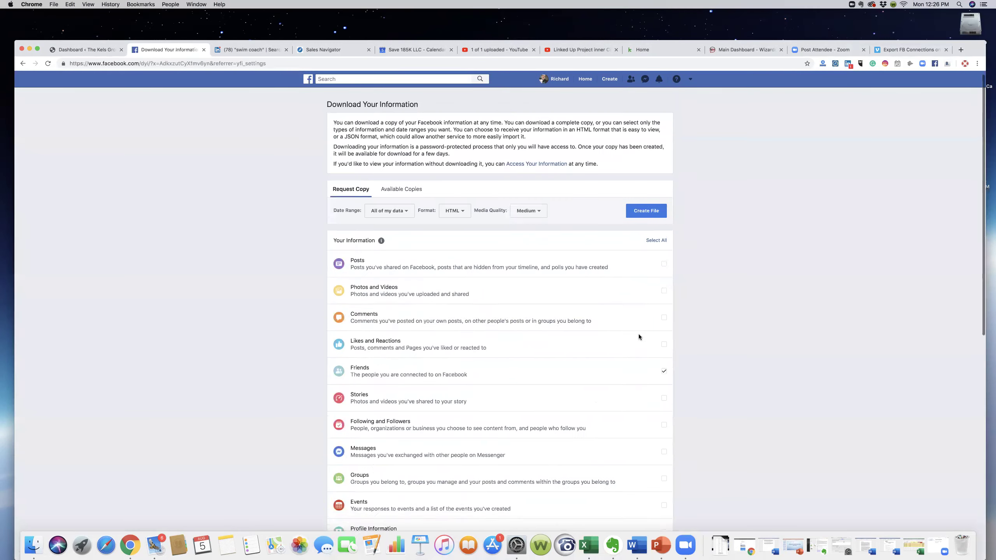
Create the Friends-only information file
{"action": "left_click", "coordinate": [639, 220]}
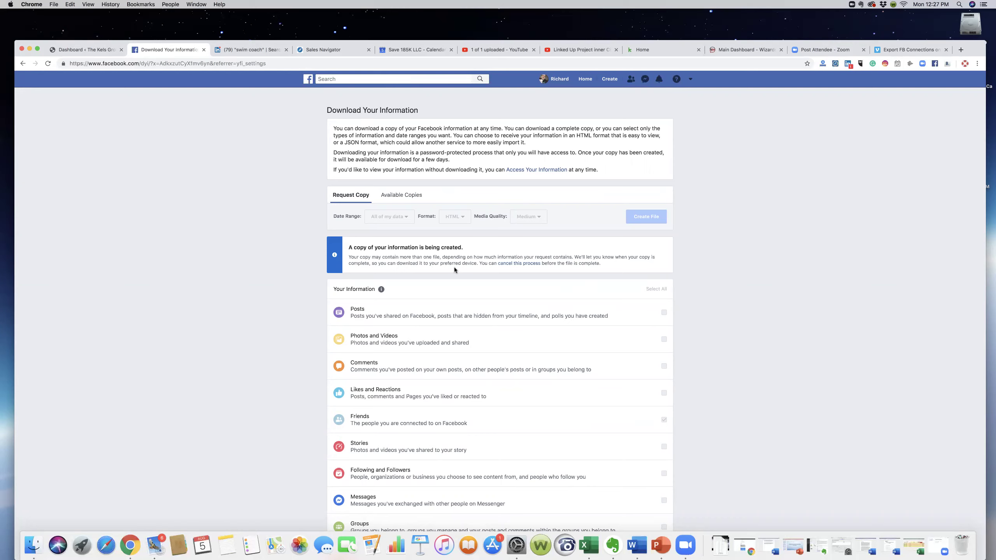
{"action": "left_click", "coordinate": [588, 545]}
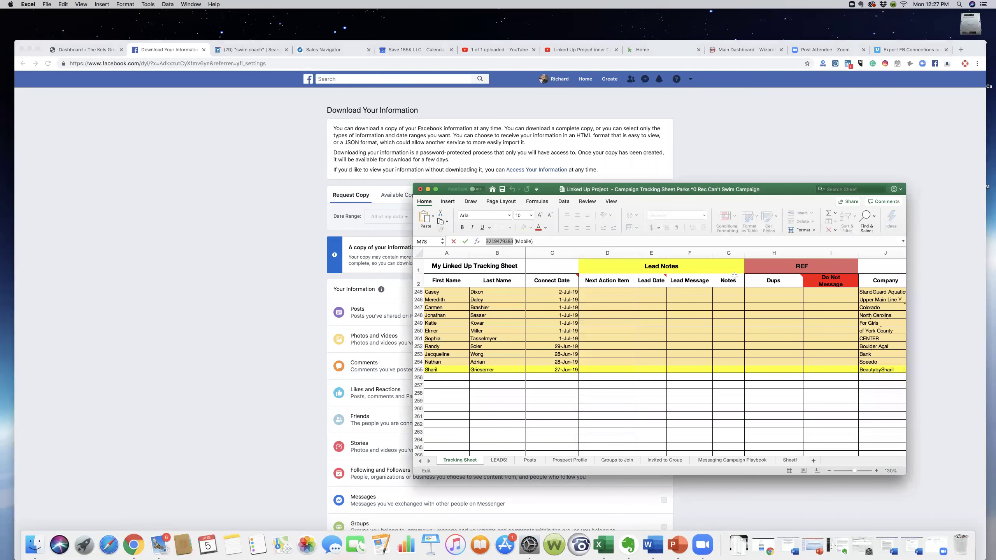
{"action": "left_click_drag", "start_coordinate": [778, 189], "coordinate": [758, 185]}
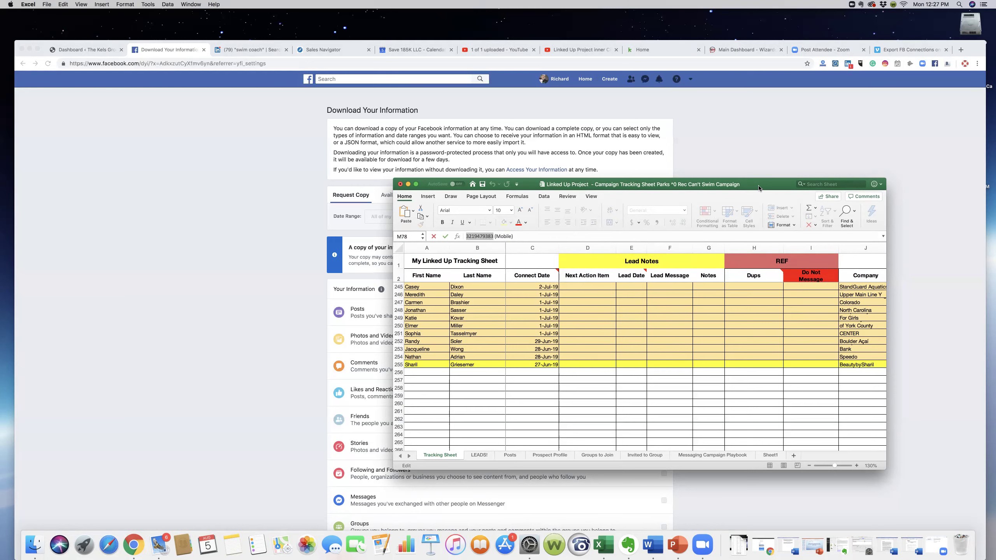
{"action": "left_click", "coordinate": [407, 185]}
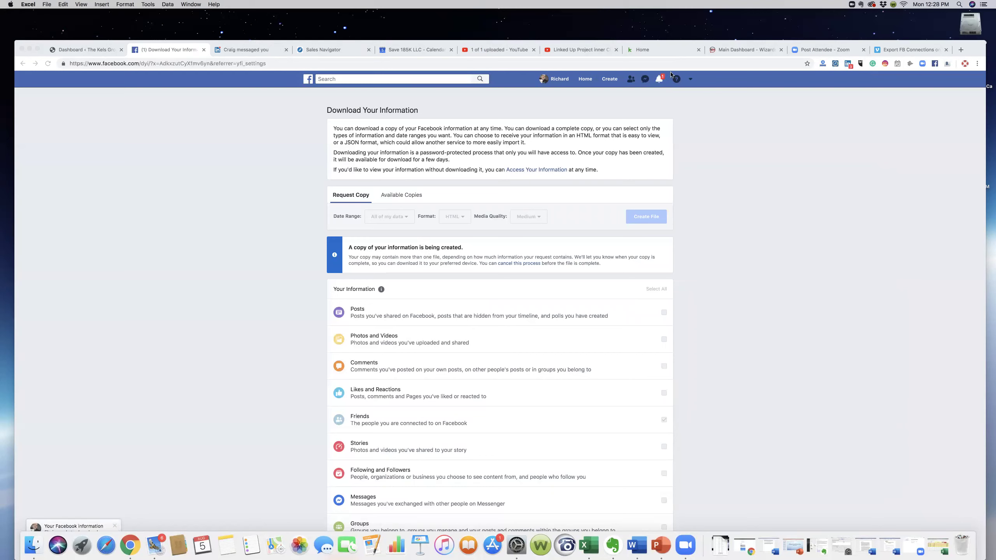
From the 'file is ready' notification, download the Friends file and confirm with the account password
{"action": "left_click", "coordinate": [664, 92]}
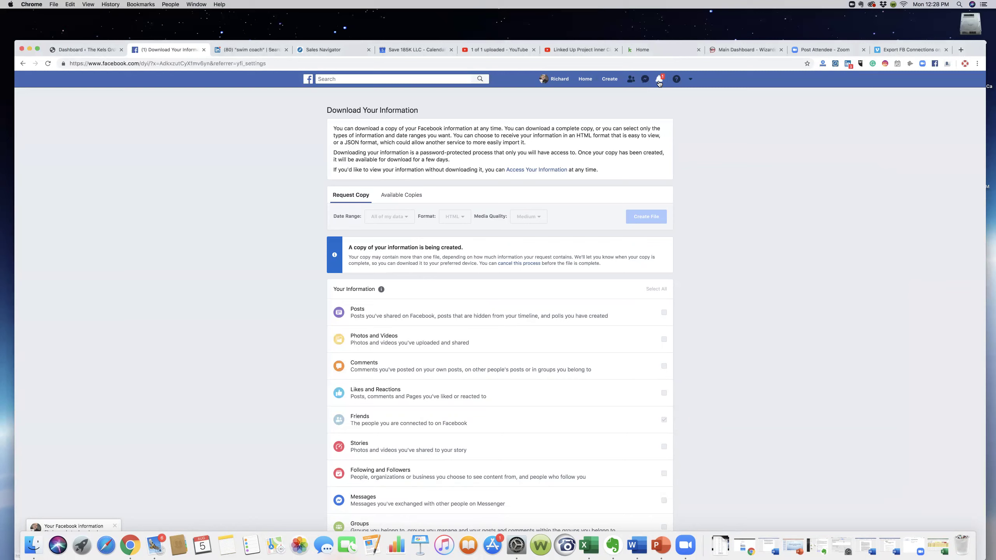
{"action": "left_click", "coordinate": [660, 80]}
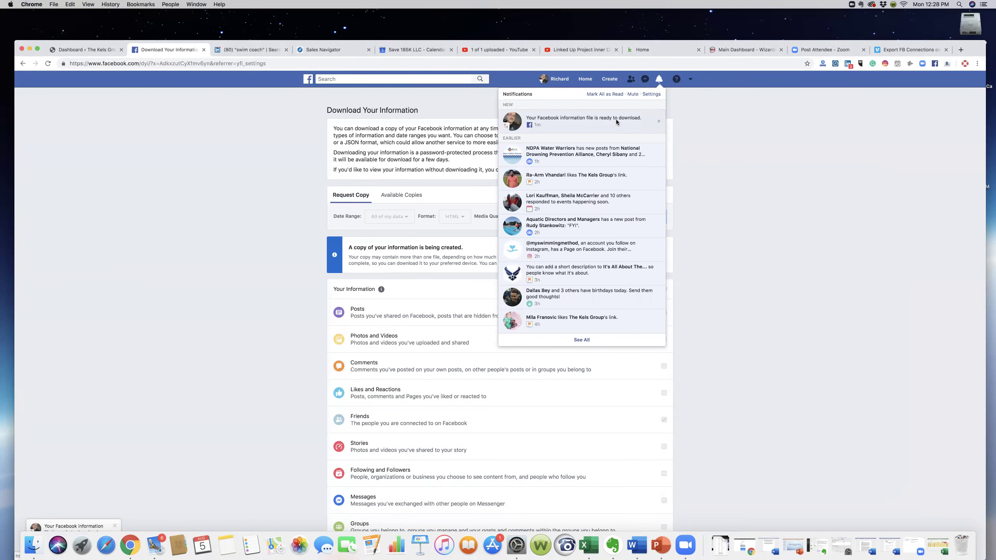
{"action": "left_click", "coordinate": [617, 121]}
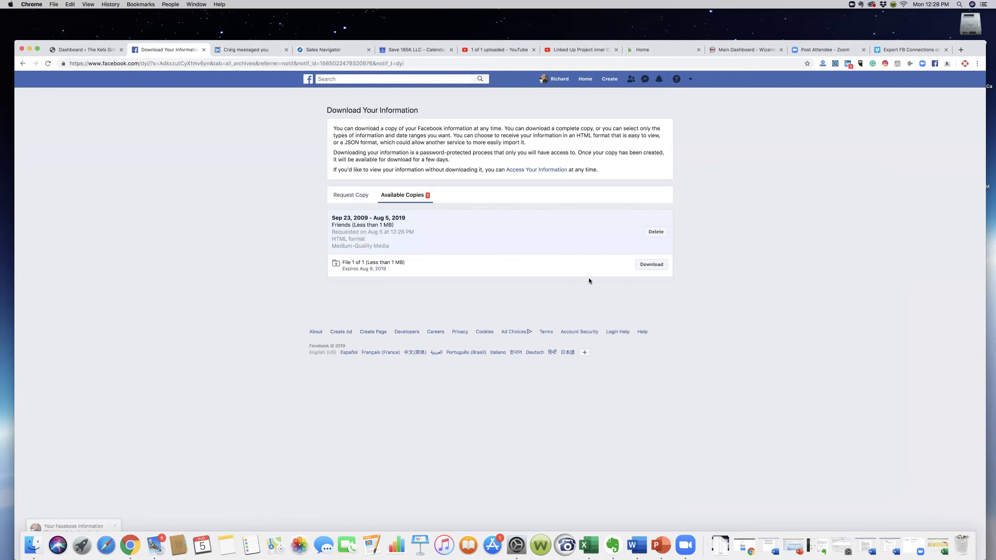
{"action": "left_click", "coordinate": [650, 264]}
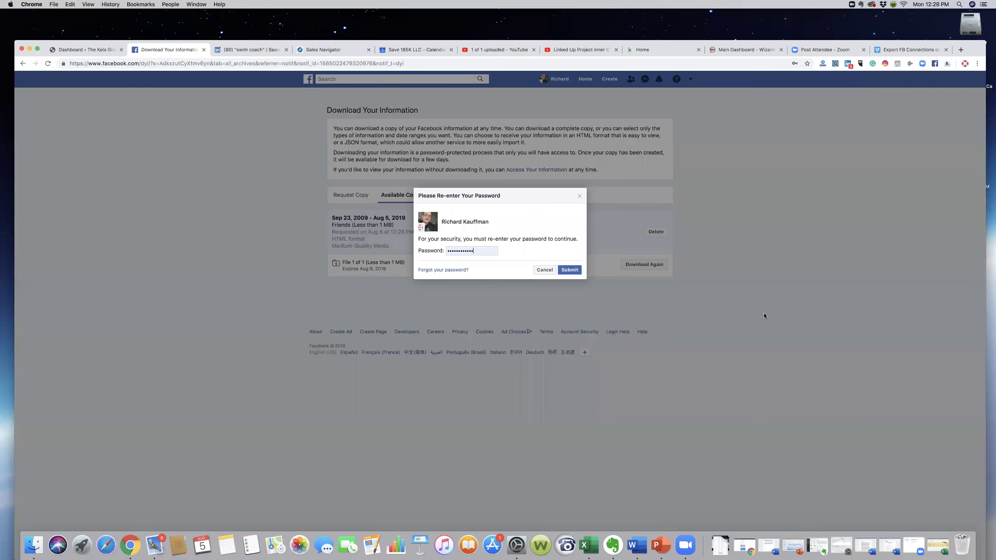
{"action": "left_click", "coordinate": [569, 270]}
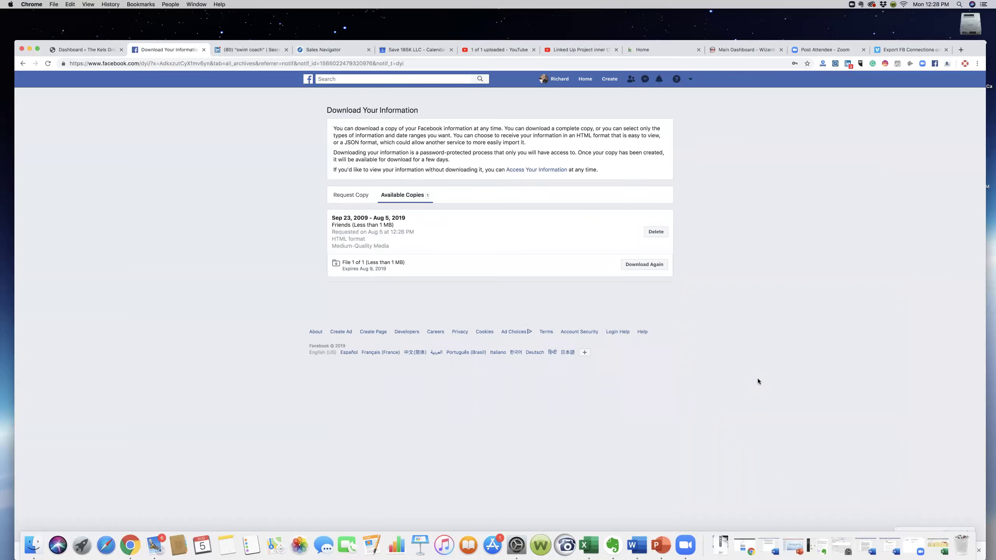
In Downloads, locate the Facebook zip archive and check the previously extracted folder
{"action": "left_click", "coordinate": [719, 546]}
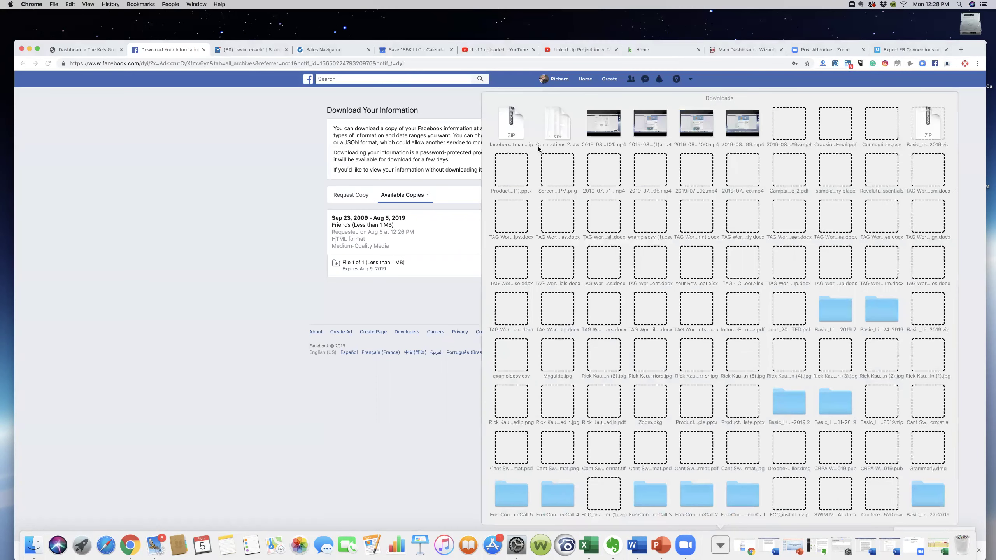
{"action": "left_click", "coordinate": [514, 135]}
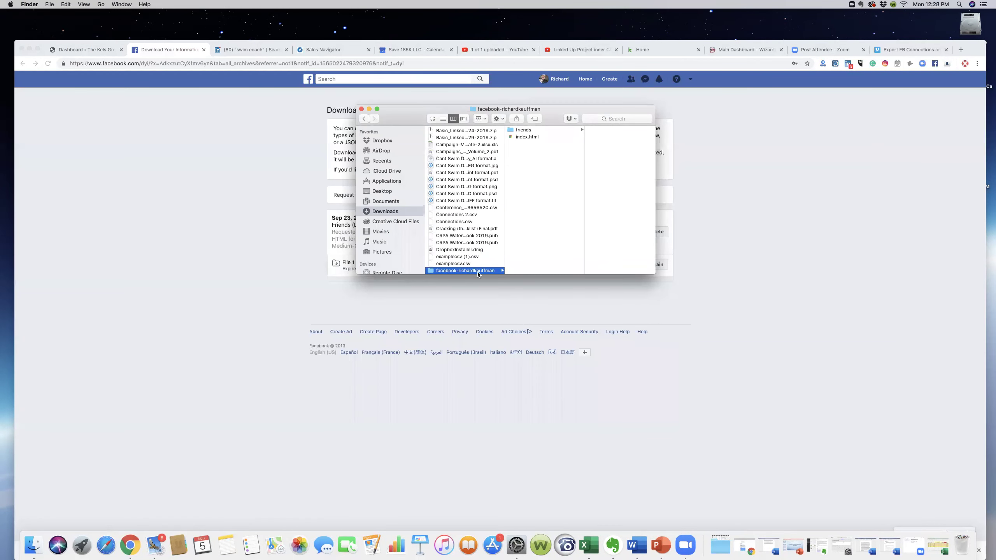
{"action": "left_click", "coordinate": [478, 271]}
{"action": "scroll", "coordinate": [497, 198], "scroll_direction": "down", "scroll_amount": 3}
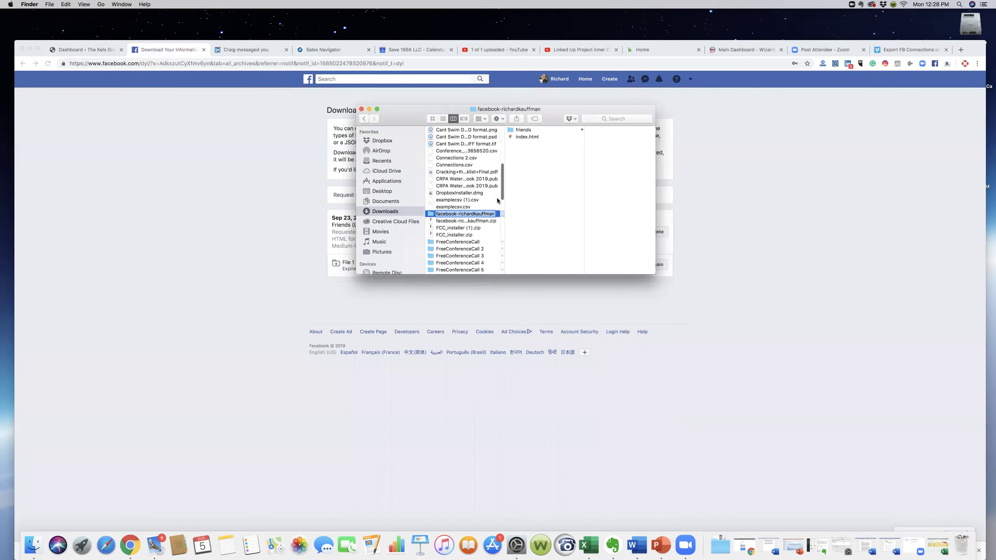
{"action": "left_click", "coordinate": [476, 221]}
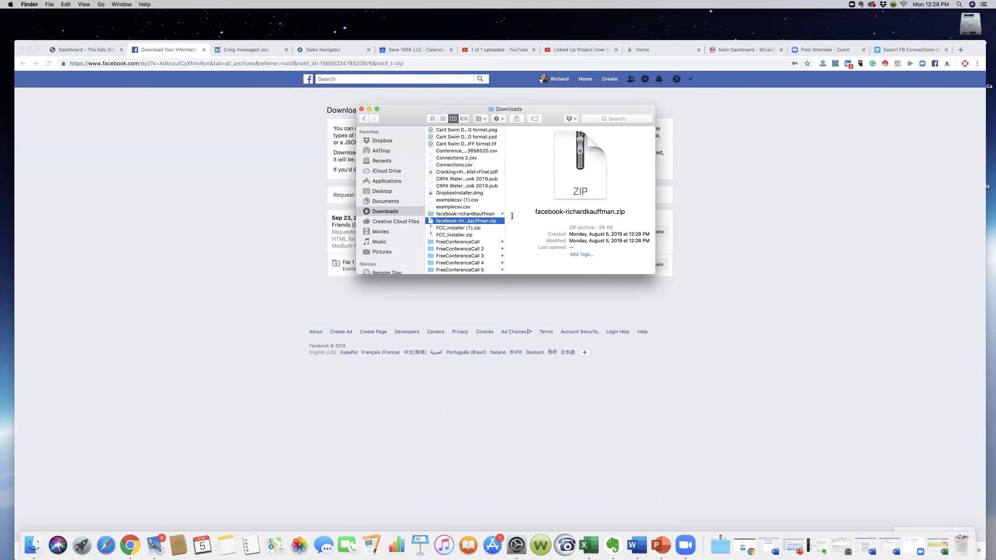
{"action": "left_click", "coordinate": [487, 216]}
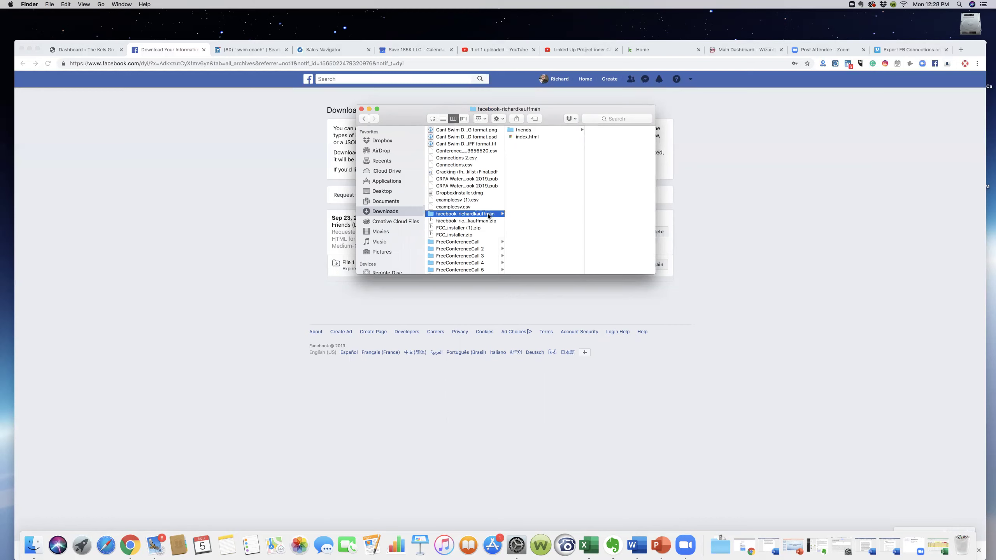
{"action": "left_click", "coordinate": [482, 221]}
Unzip the Facebook archive and select friends.html in its friends folder
{"action": "double_click", "coordinate": [579, 179]}
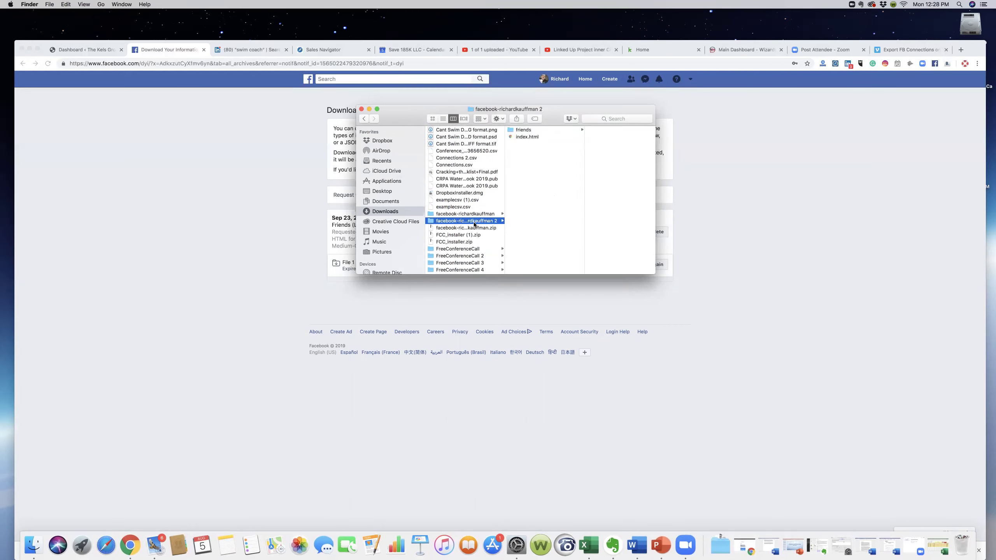
{"action": "left_click", "coordinate": [473, 223]}
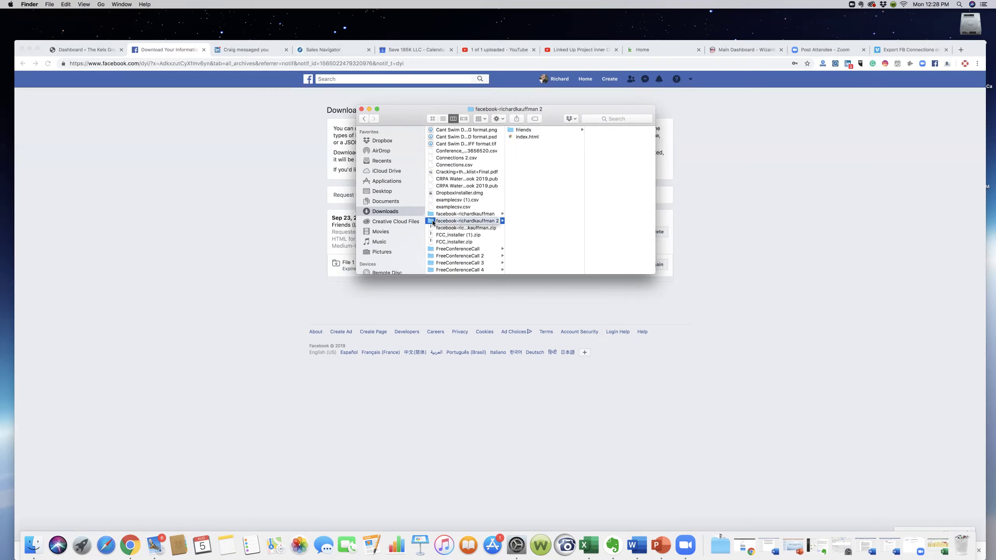
{"action": "left_click", "coordinate": [431, 223]}
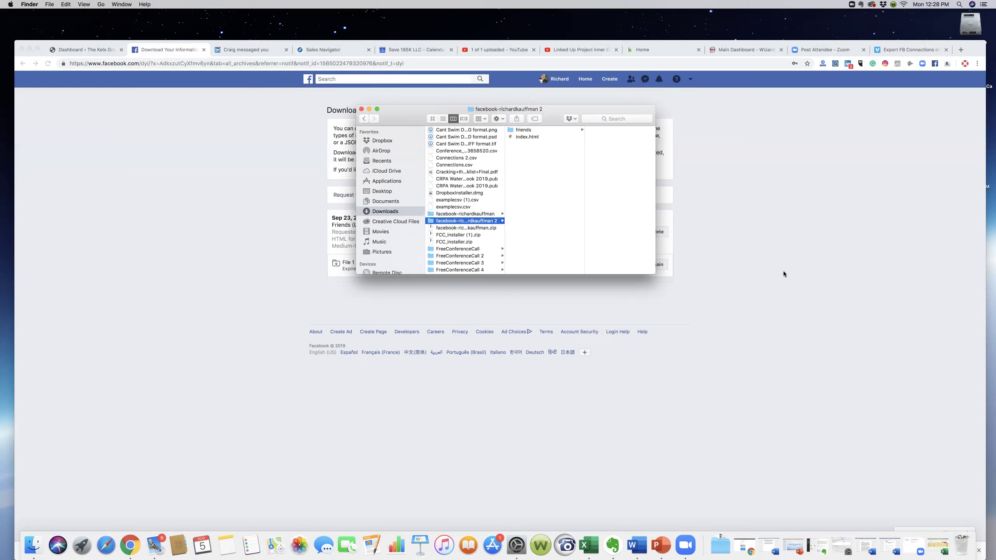
{"action": "left_click", "coordinate": [526, 130]}
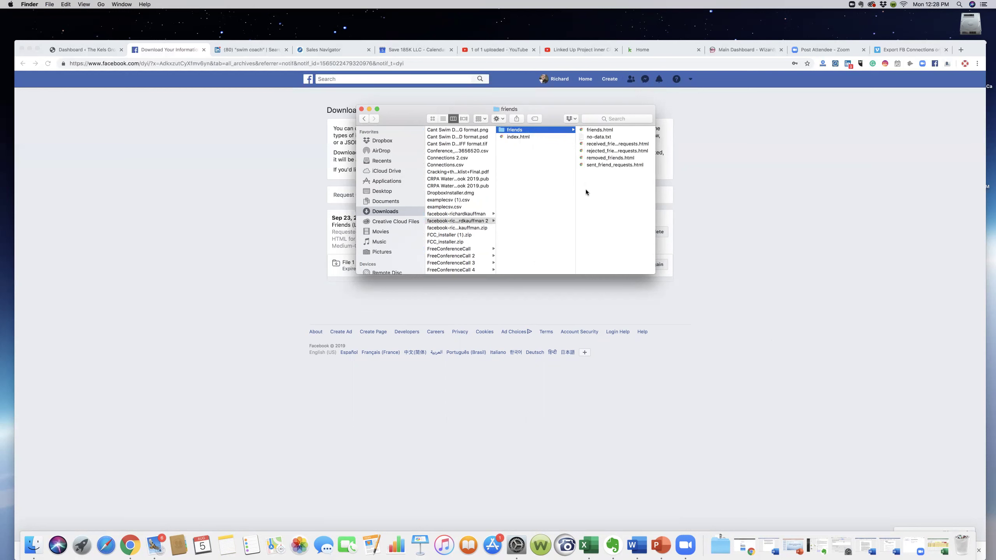
{"action": "left_click", "coordinate": [607, 129]}
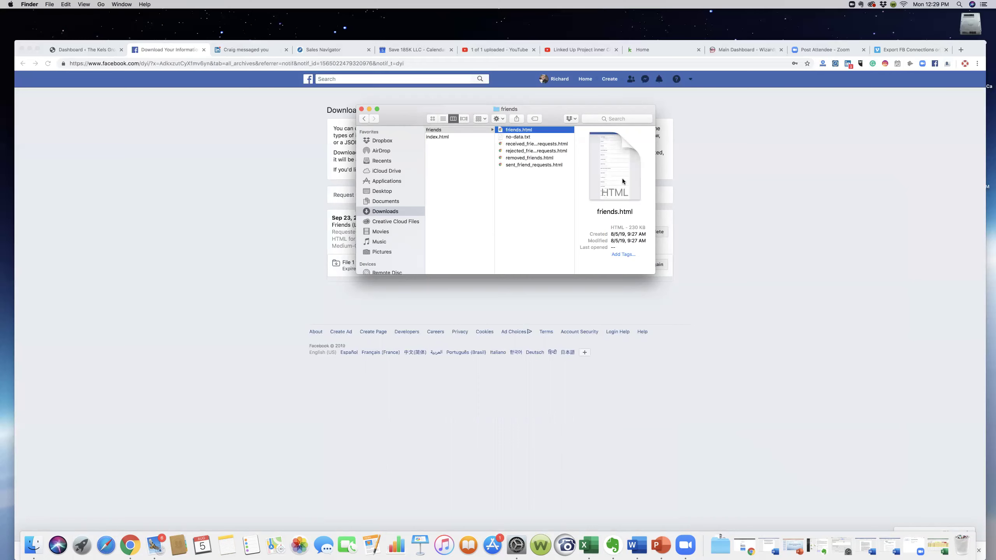
Open friends.html in Chrome and scroll through the friends and their connection dates
{"action": "double_click", "coordinate": [623, 180]}
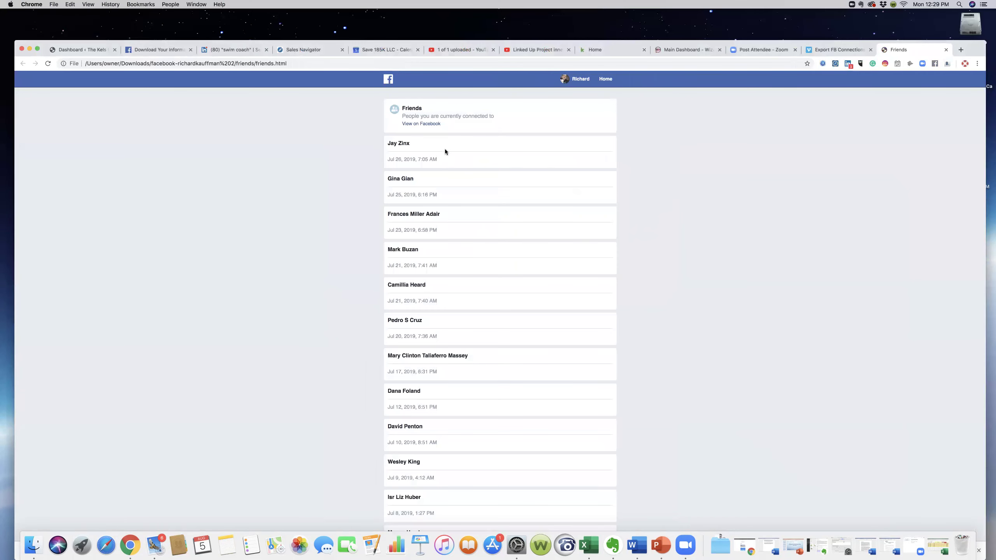
{"action": "scroll", "coordinate": [510, 375], "scroll_direction": "down", "scroll_amount": 10}
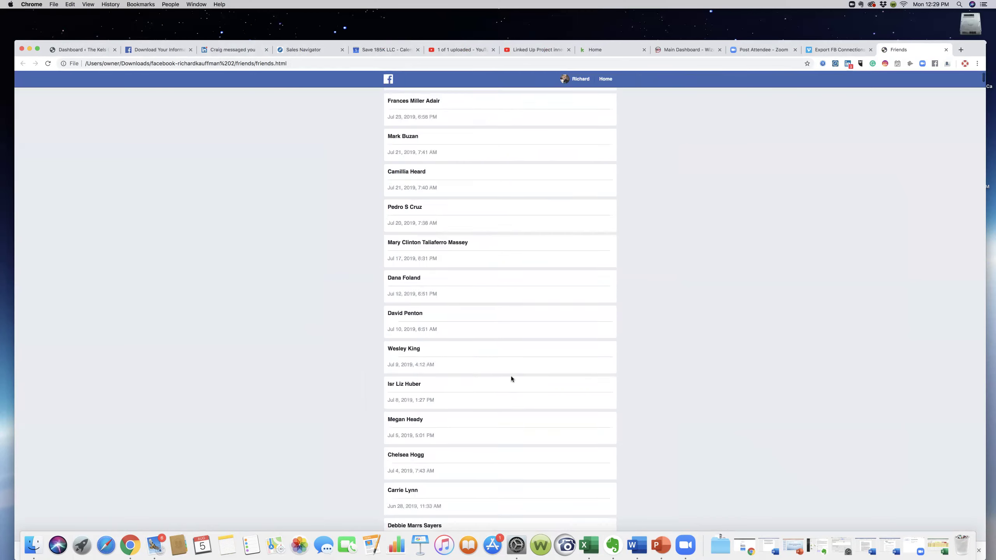
{"action": "scroll", "coordinate": [510, 376], "scroll_direction": "down", "scroll_amount": 20}
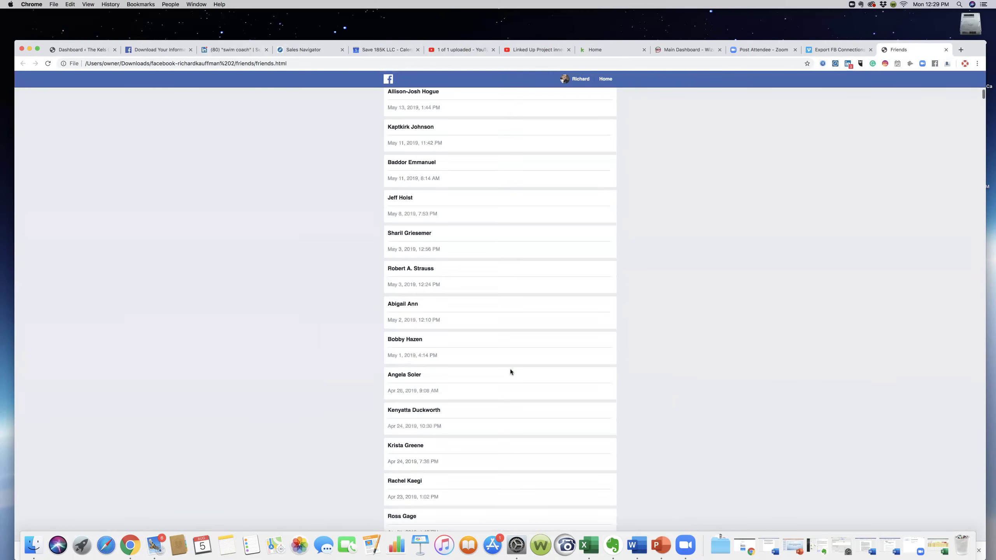
{"action": "scroll", "coordinate": [511, 372], "scroll_direction": "down", "scroll_amount": 5}
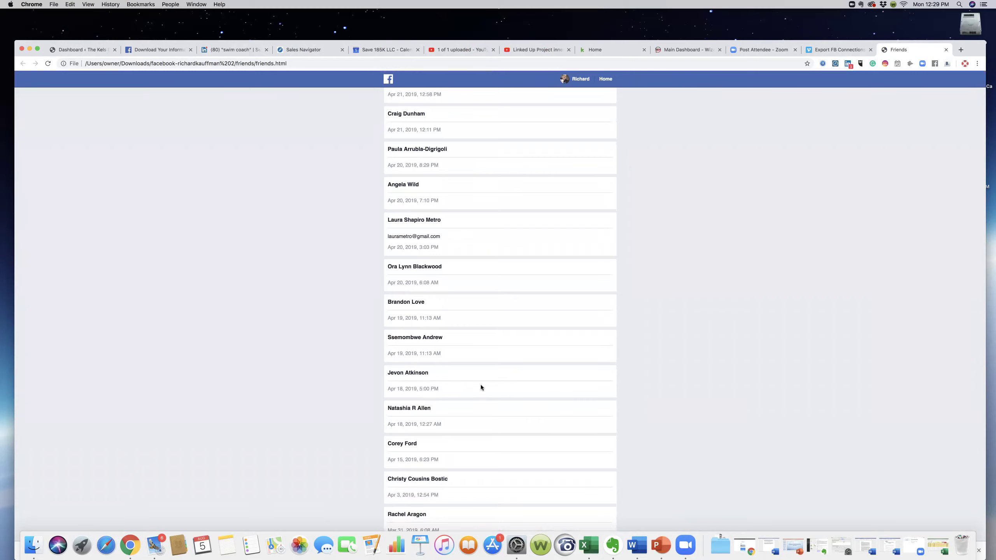
{"action": "scroll", "coordinate": [481, 388], "scroll_direction": "up", "scroll_amount": 20}
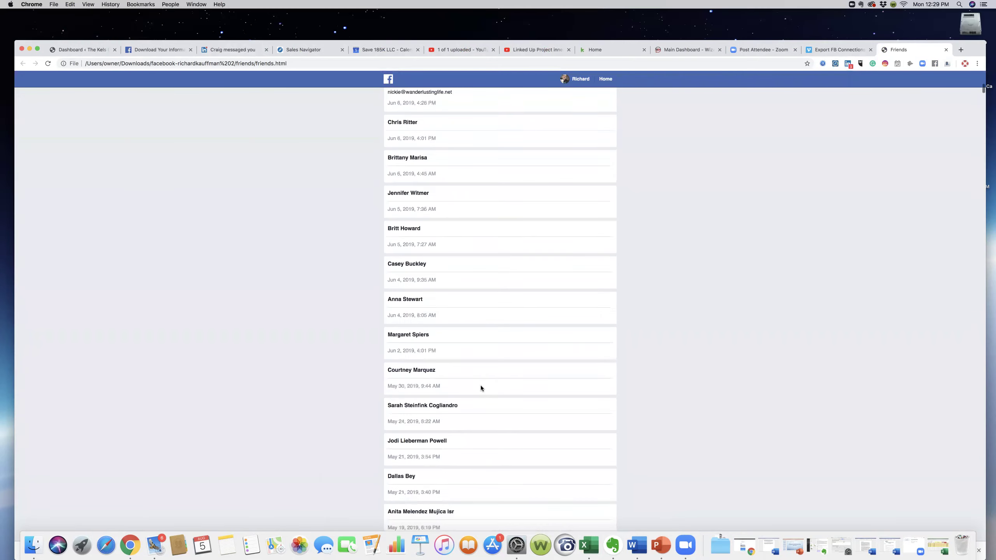
{"action": "scroll", "coordinate": [481, 388], "scroll_direction": "up", "scroll_amount": 20}
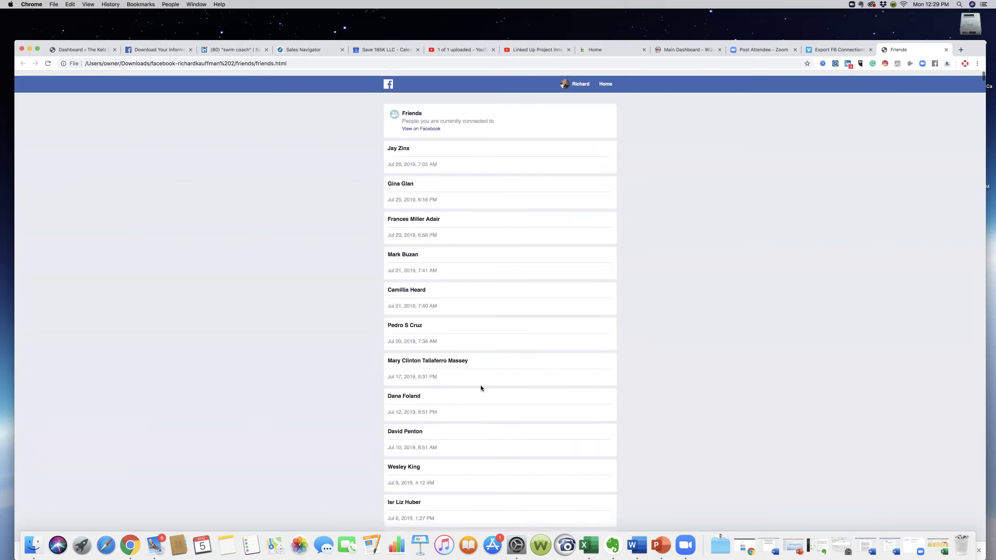
{"action": "scroll", "coordinate": [470, 354], "scroll_direction": "down", "scroll_amount": 1}
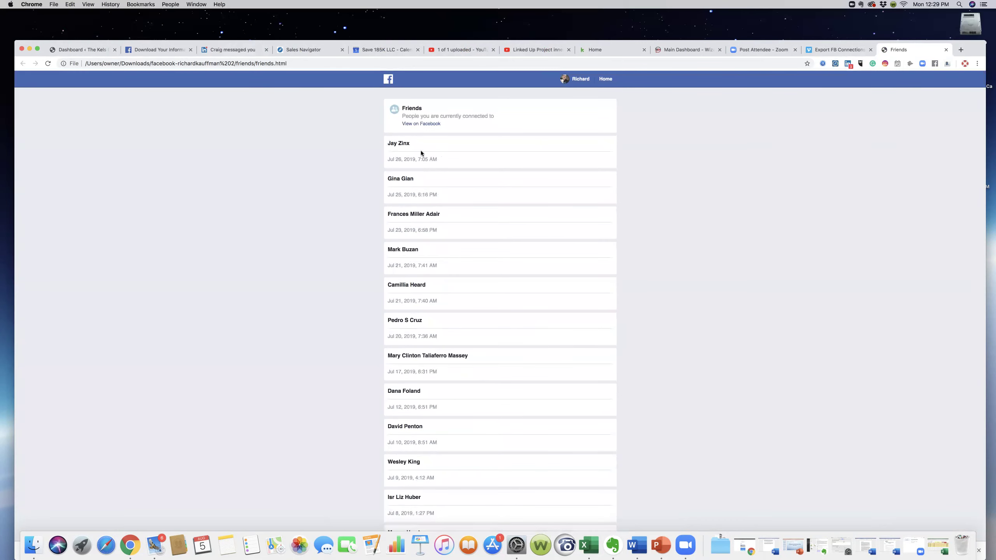
{"action": "mouse_move", "coordinate": [421, 152]}
{"action": "left_mouse_down"}
{"action": "mouse_move", "coordinate": [433, 167]}
{"action": "mouse_move", "coordinate": [432, 526]}
{"action": "mouse_move", "coordinate": [345, 516]}
{"action": "mouse_move", "coordinate": [479, 21]}
{"action": "mouse_move", "coordinate": [493, 179]}
{"action": "mouse_move", "coordinate": [433, 144]}
{"action": "left_mouse_up"}
{"action": "scroll", "coordinate": [771, 422], "scroll_direction": "down", "scroll_amount": 1}
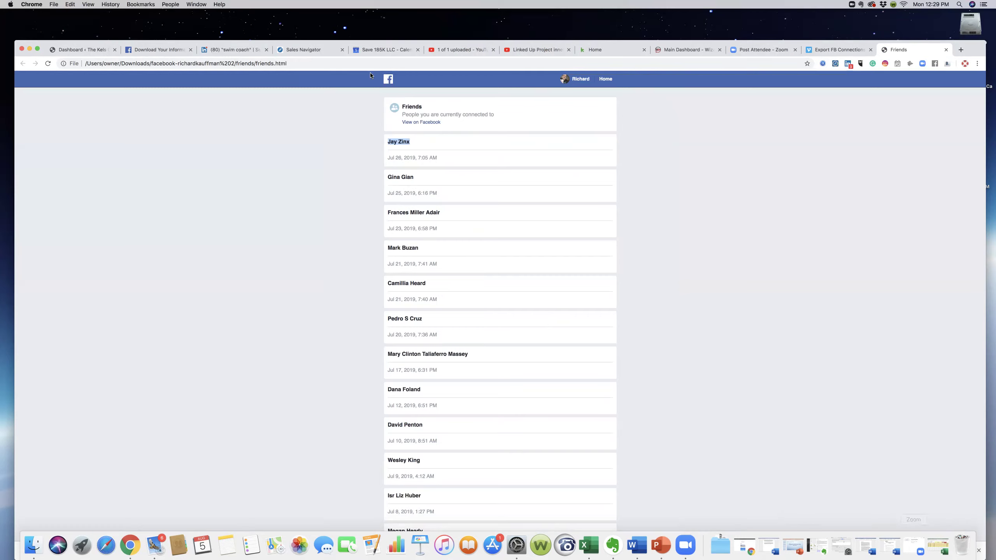
Copy the first friend's name from the friends.html list
{"action": "left_click", "coordinate": [399, 141]}
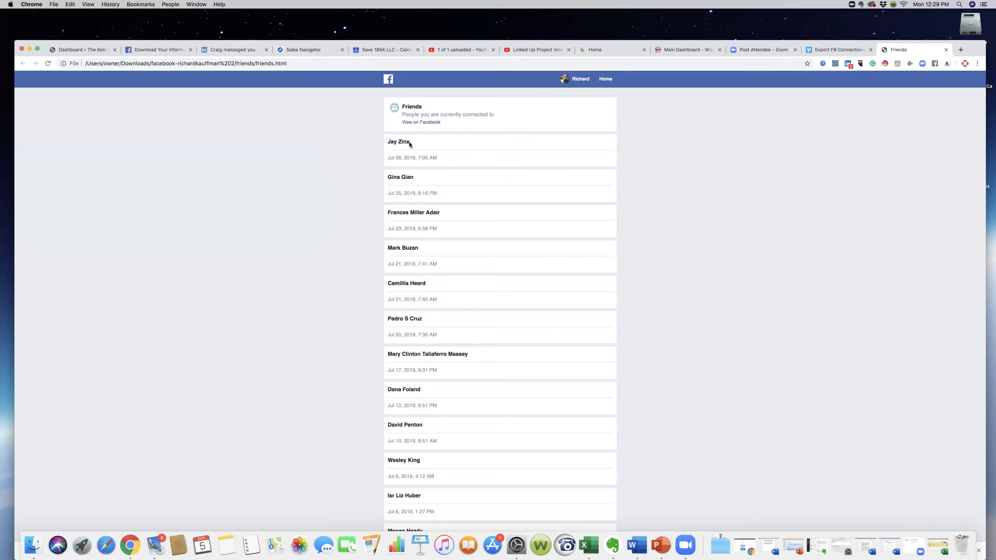
{"action": "left_click_drag", "start_coordinate": [411, 142], "coordinate": [387, 143]}
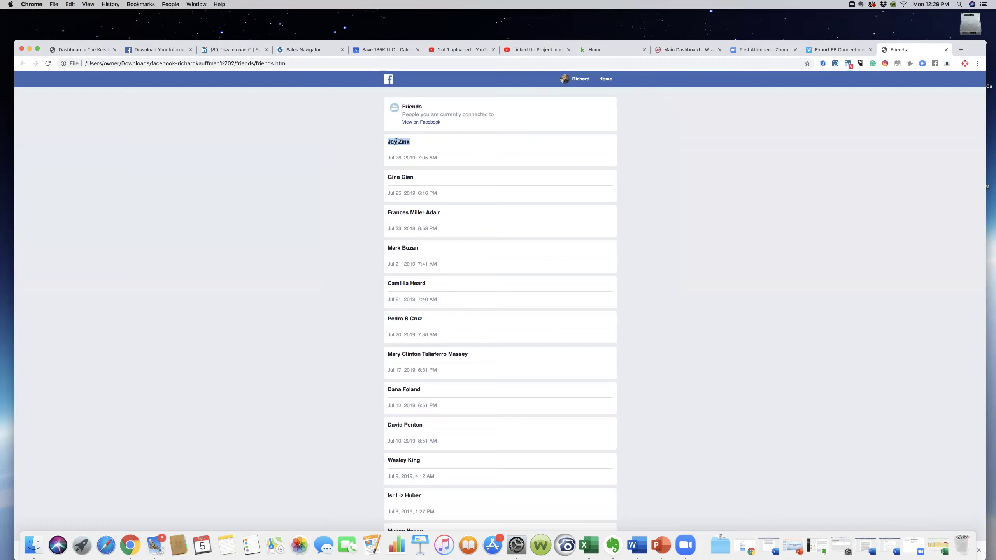
{"action": "right_click", "coordinate": [396, 142]}
{"action": "left_click", "coordinate": [414, 157]}
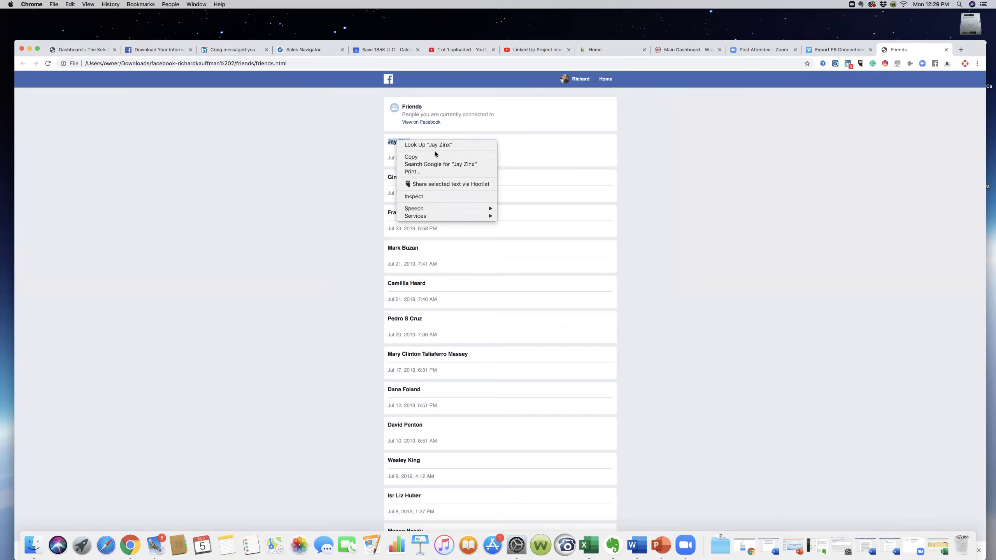
Search Facebook for the copied name, then bring back the Excel tracking sheet
{"action": "left_click", "coordinate": [178, 51]}
{"action": "right_click", "coordinate": [326, 80]}
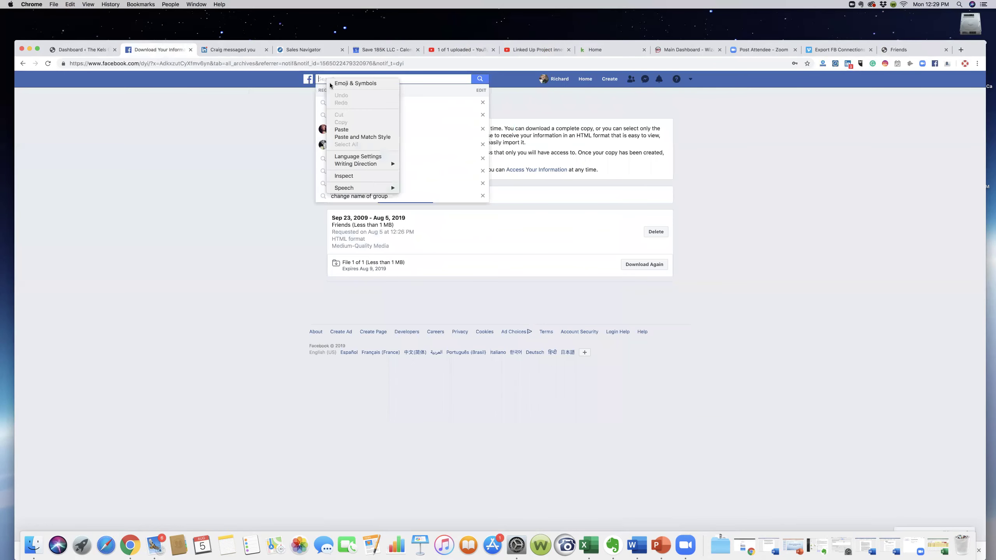
{"action": "left_click", "coordinate": [285, 103]}
{"action": "key", "text": "super+v"}
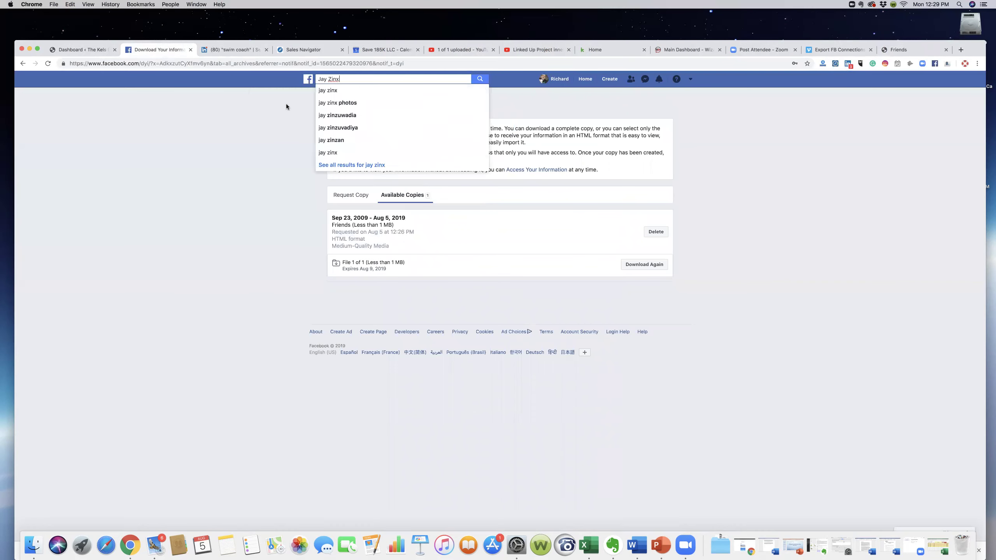
{"action": "key", "text": "Return"}
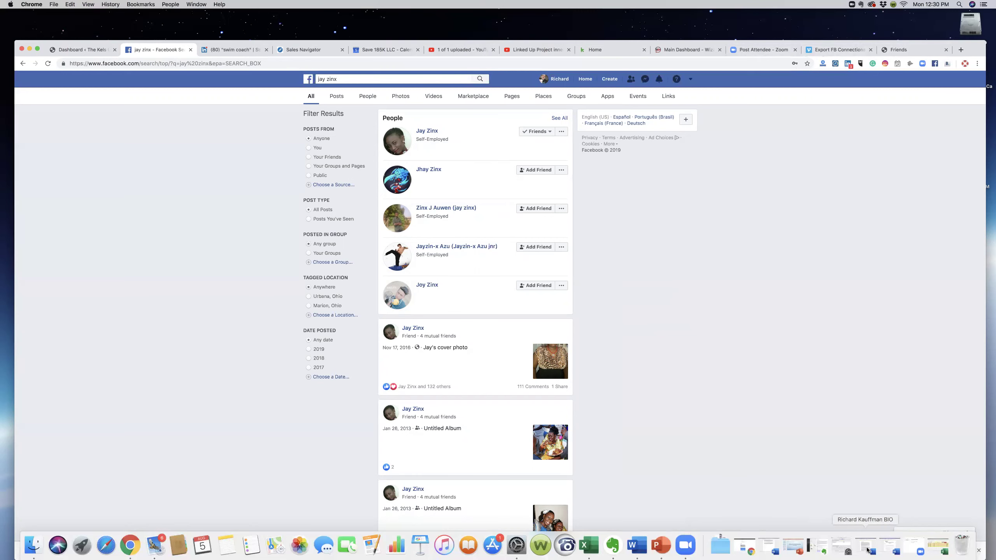
{"action": "left_click", "coordinate": [931, 544]}
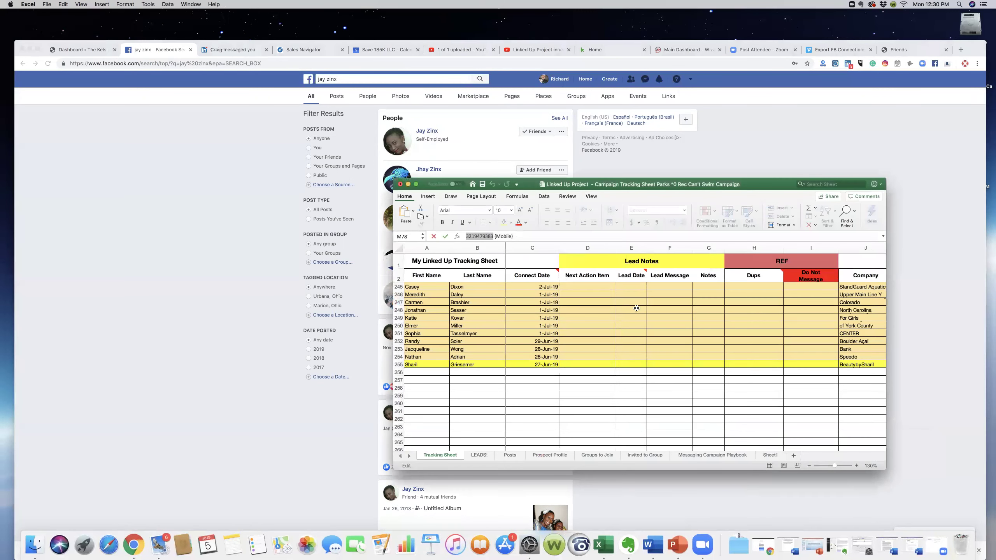